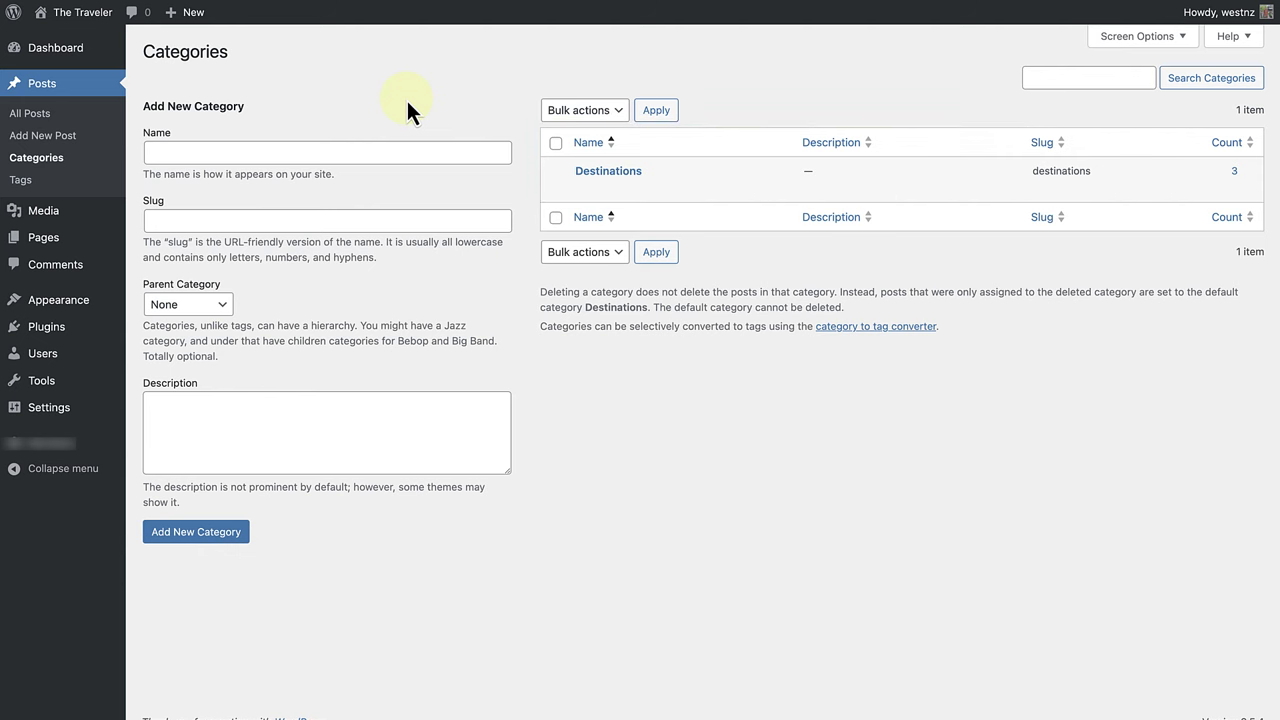
# - Add a post category named Europe with the slug europe and Destinations as its parent category
pyautogui.click(161, 157)
pyautogui.write('Europe')
pyautogui.click(152, 229)
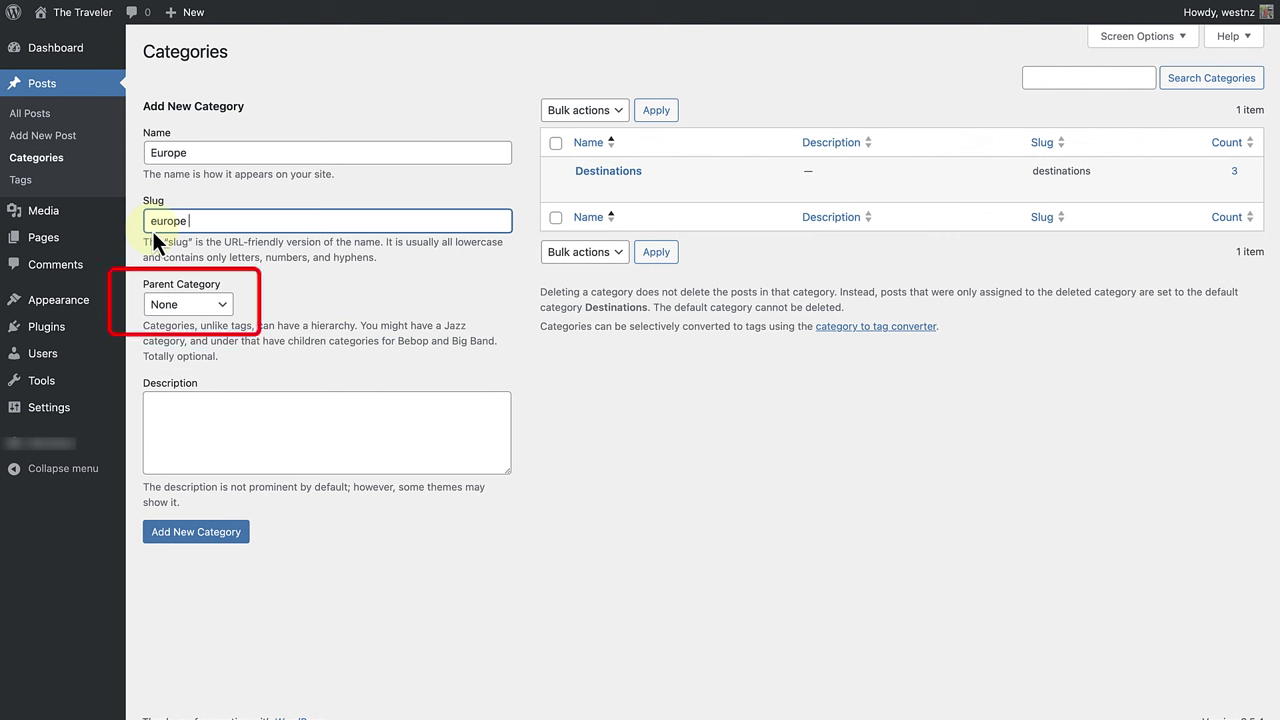
pyautogui.click(193, 306)
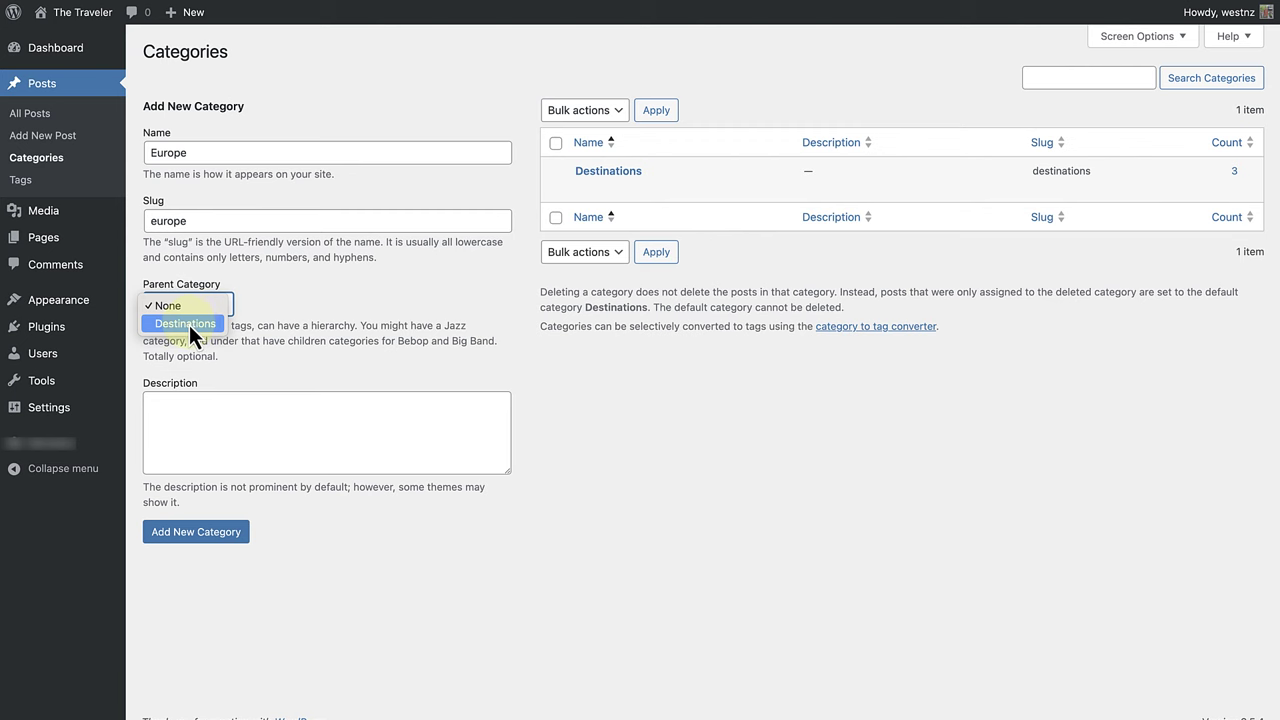
pyautogui.click(189, 325)
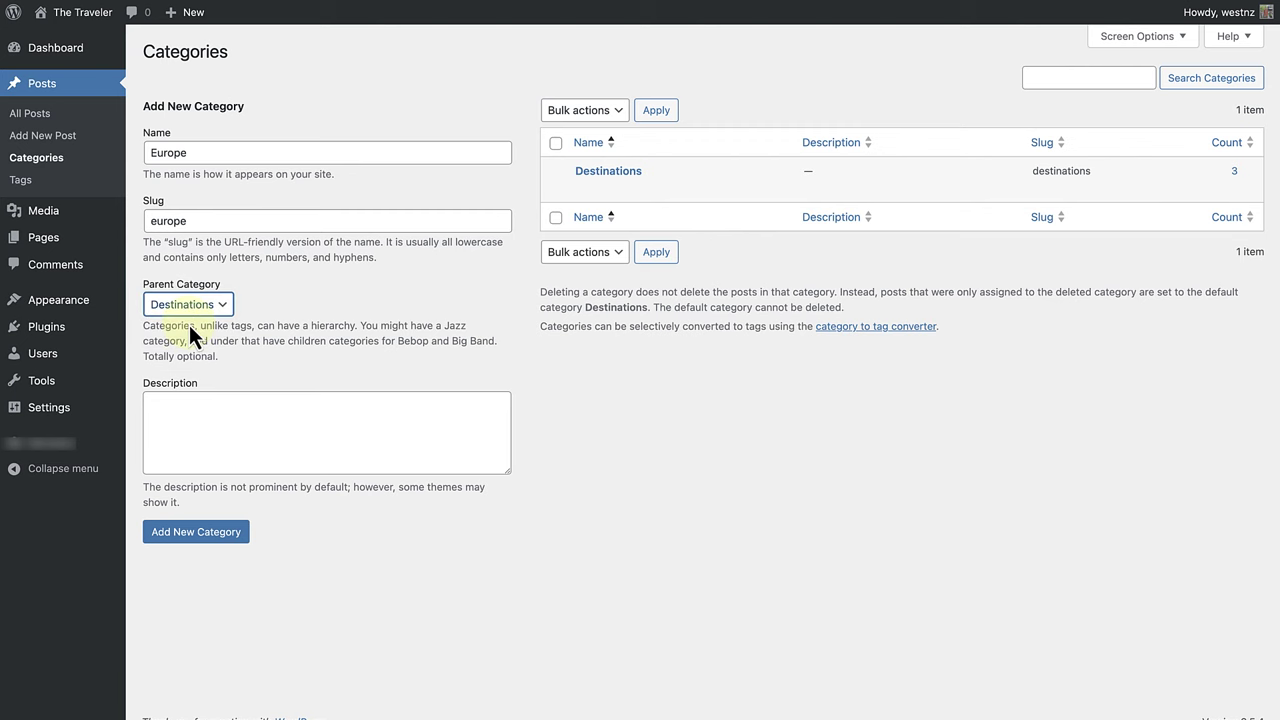
pyautogui.click(194, 531)
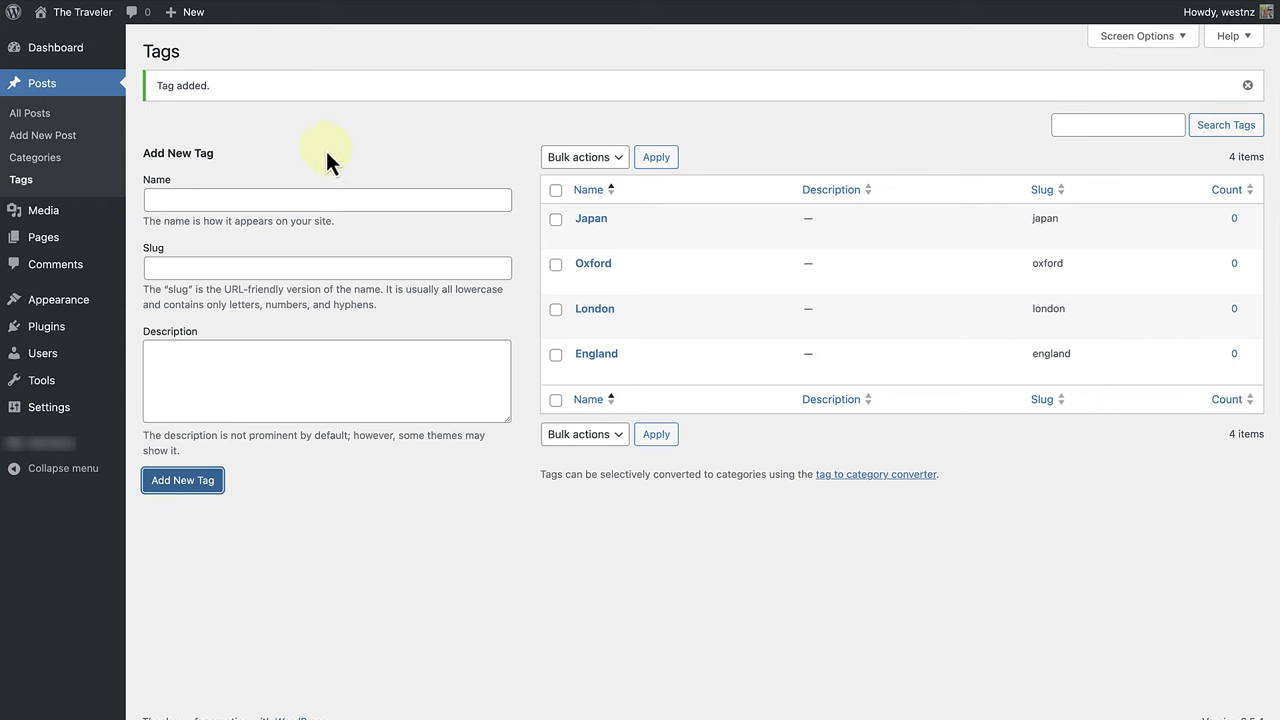
# - Add a post tag named Tokyo with the slug tokyo
pyautogui.click(204, 202)
pyautogui.write('Tokyo')
pyautogui.click(166, 268)
pyautogui.write('t')
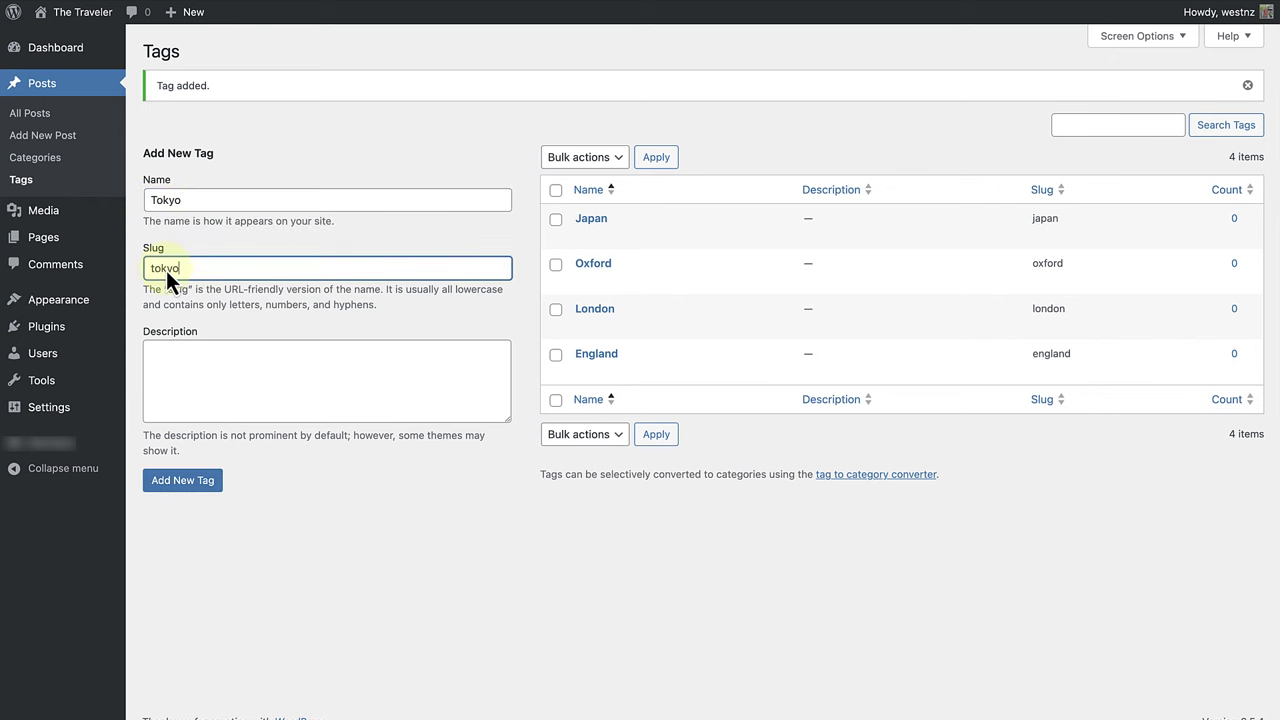
pyautogui.click(186, 481)
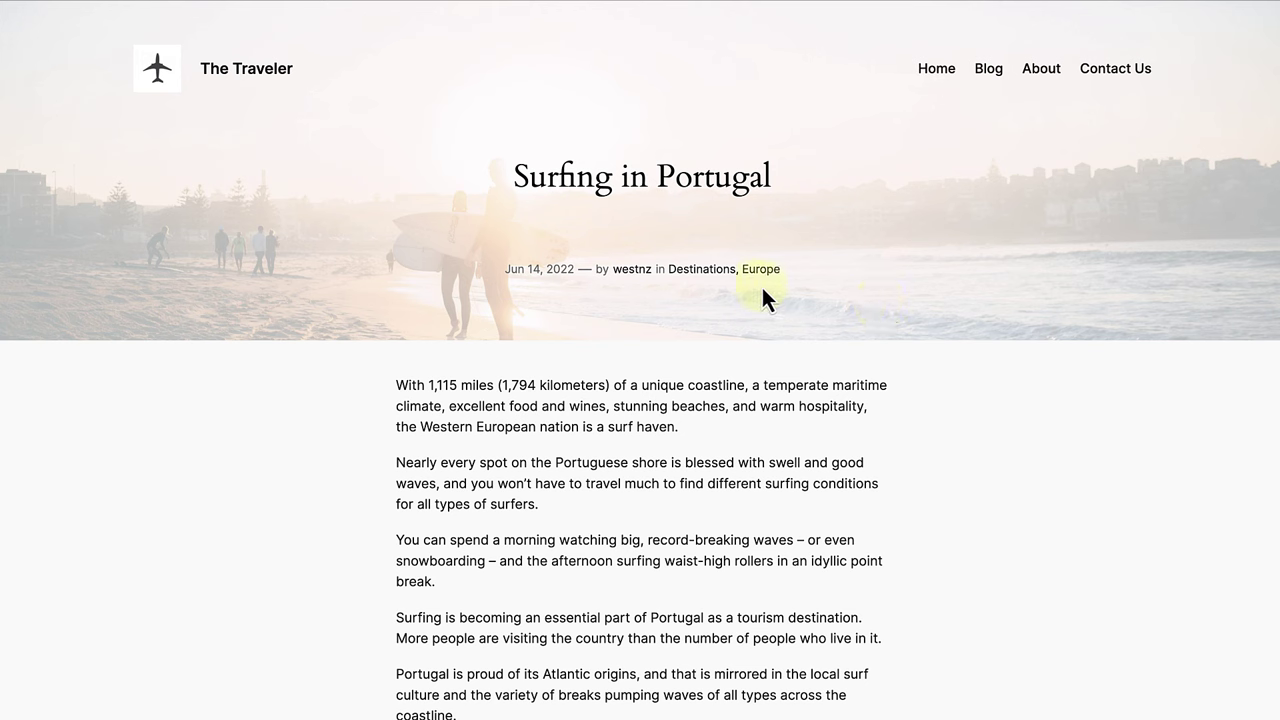
pyautogui.scroll(-4, 762, 287)
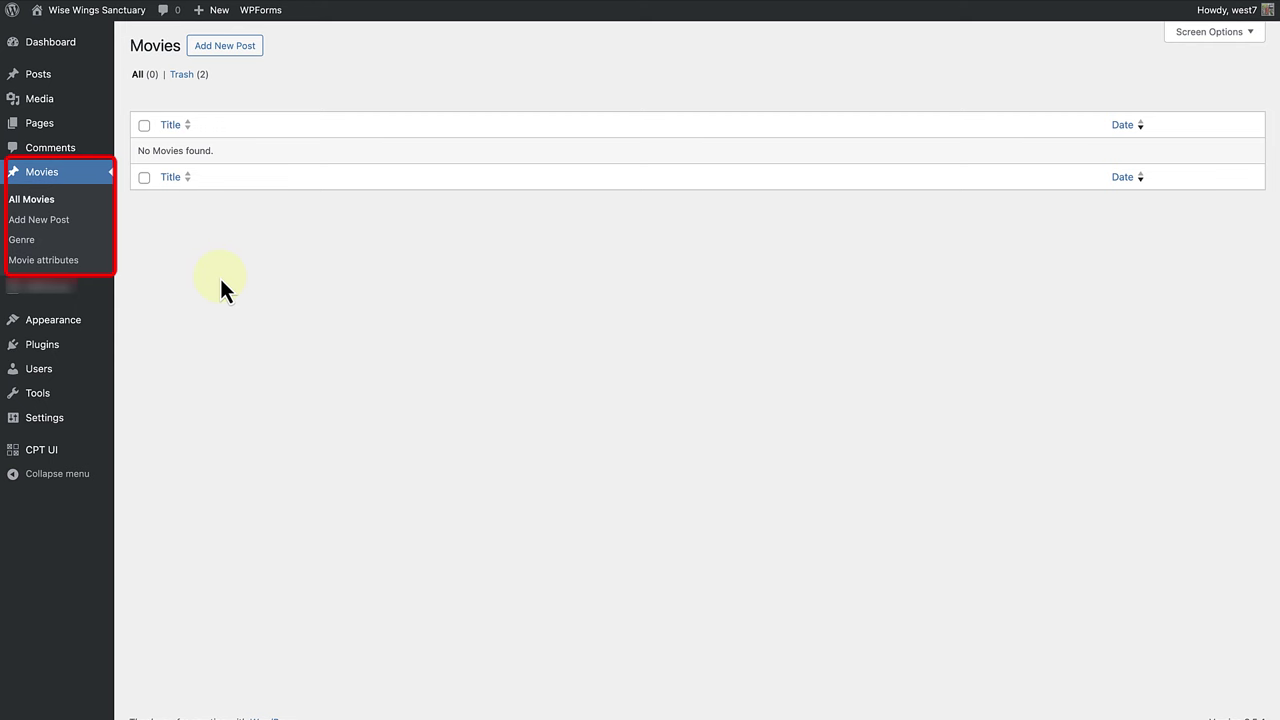
# - Review the existing genres and movie attributes of the Movies post type on the Wise Wings Sanctuary site
pyautogui.click(34, 246)
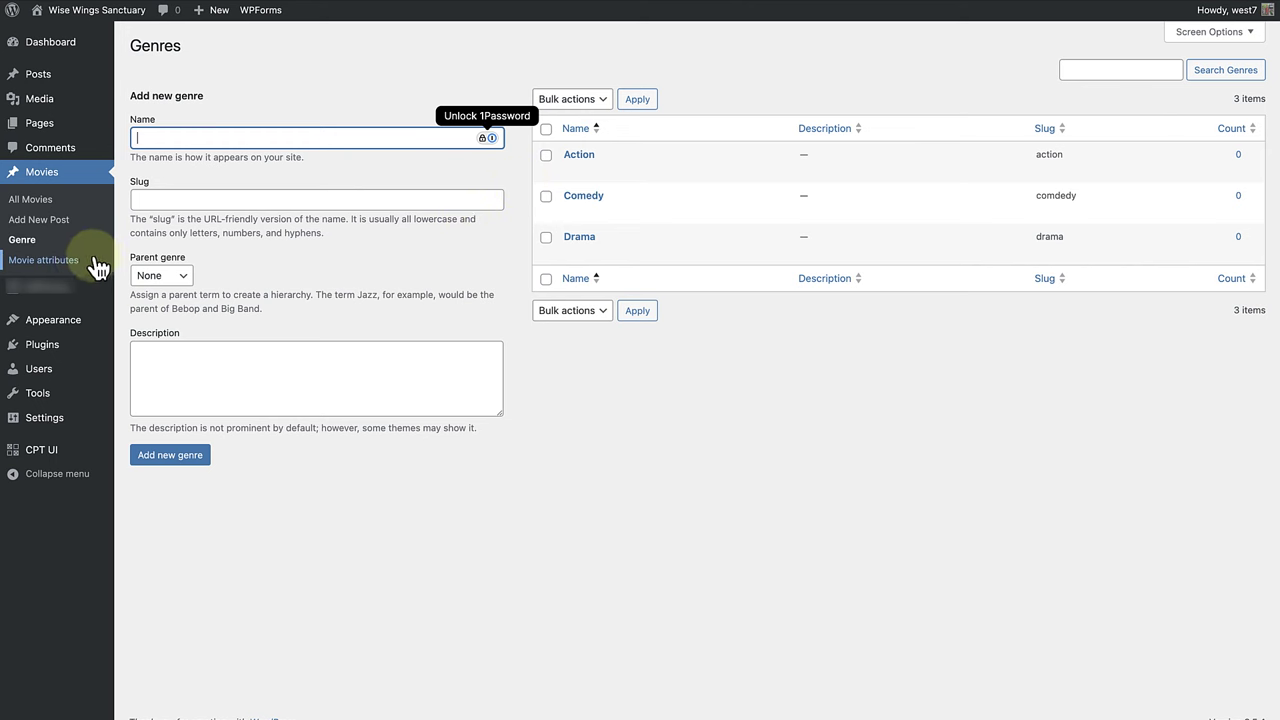
pyautogui.click(62, 265)
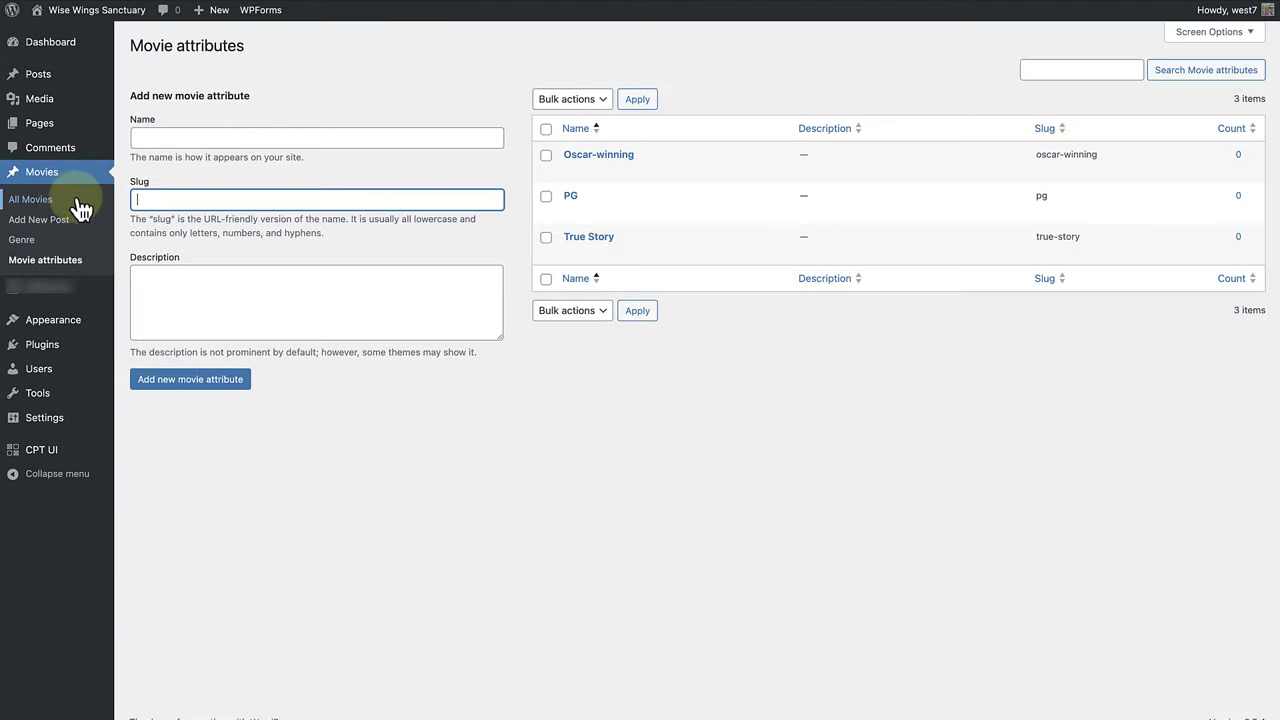
# - Create a new movie post titled "Lion King" with a paragraph reading "Content"
pyautogui.click(62, 207)
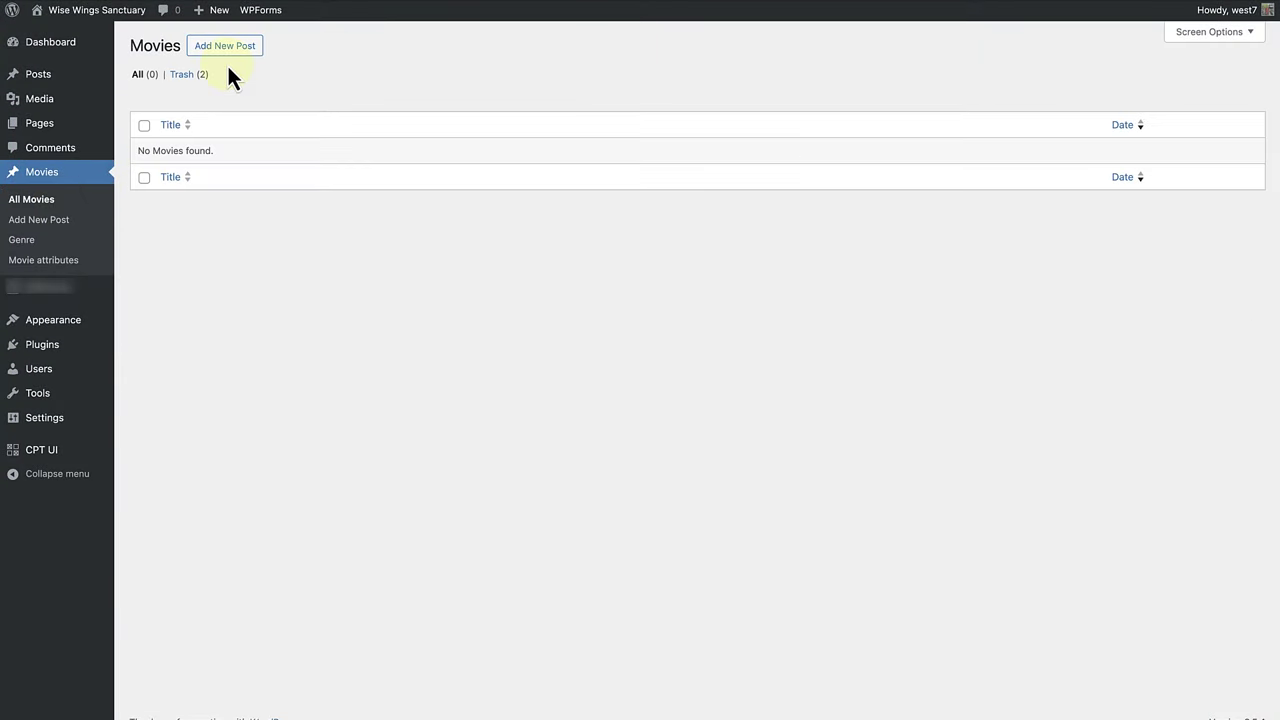
pyautogui.click(236, 52)
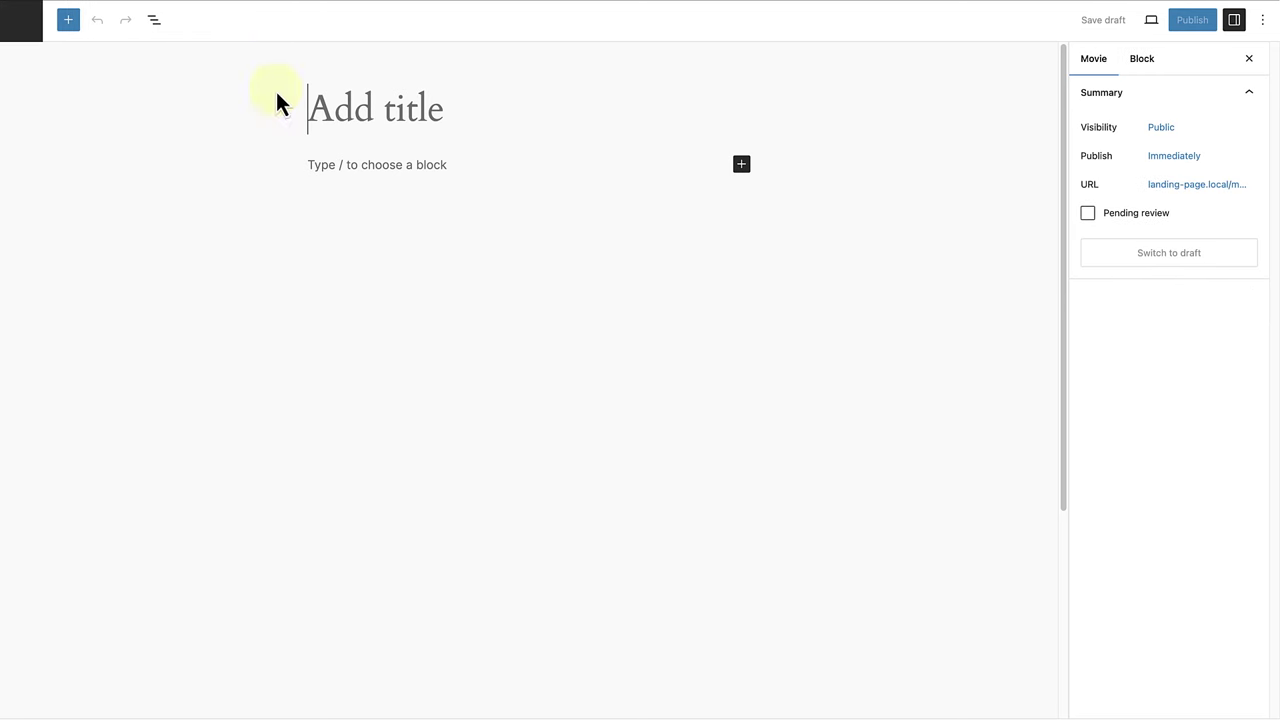
pyautogui.write('Lion King')
pyautogui.click(318, 164)
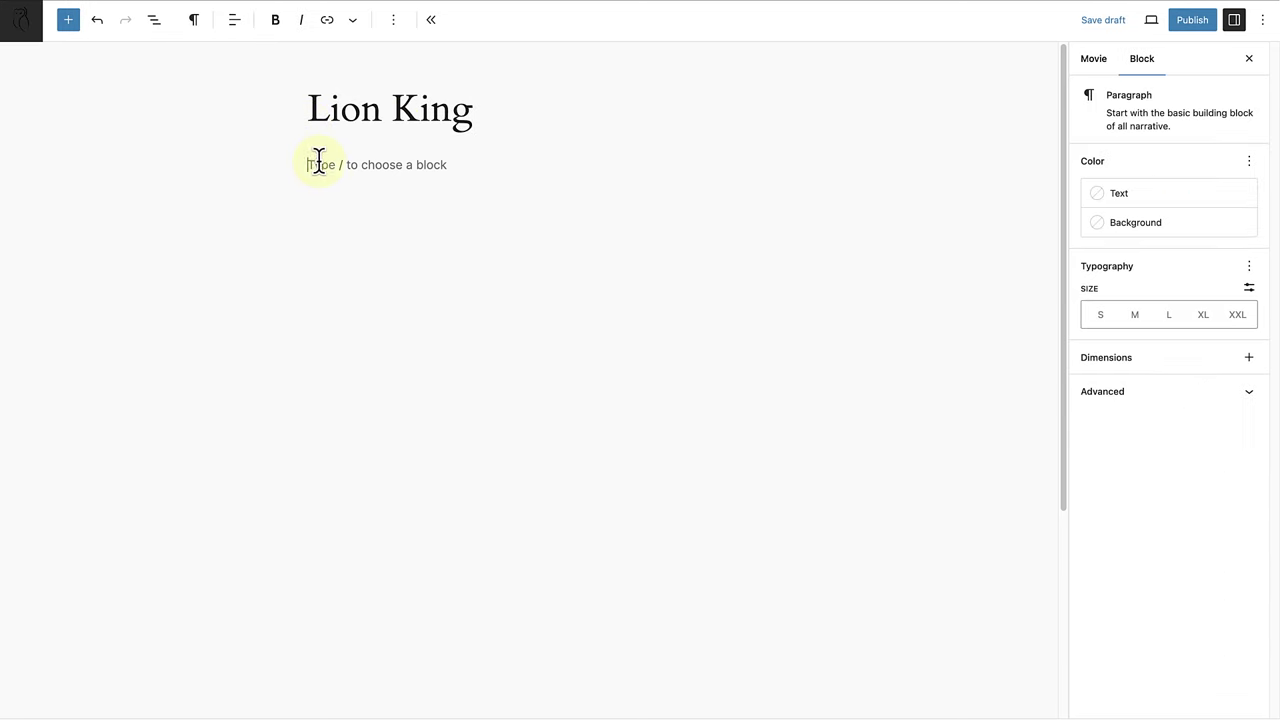
pyautogui.write('Content')
# - Assign the Lion King movie the Drama genre and the movie attributes Oscar-winning and PG
pyautogui.click(1094, 59)
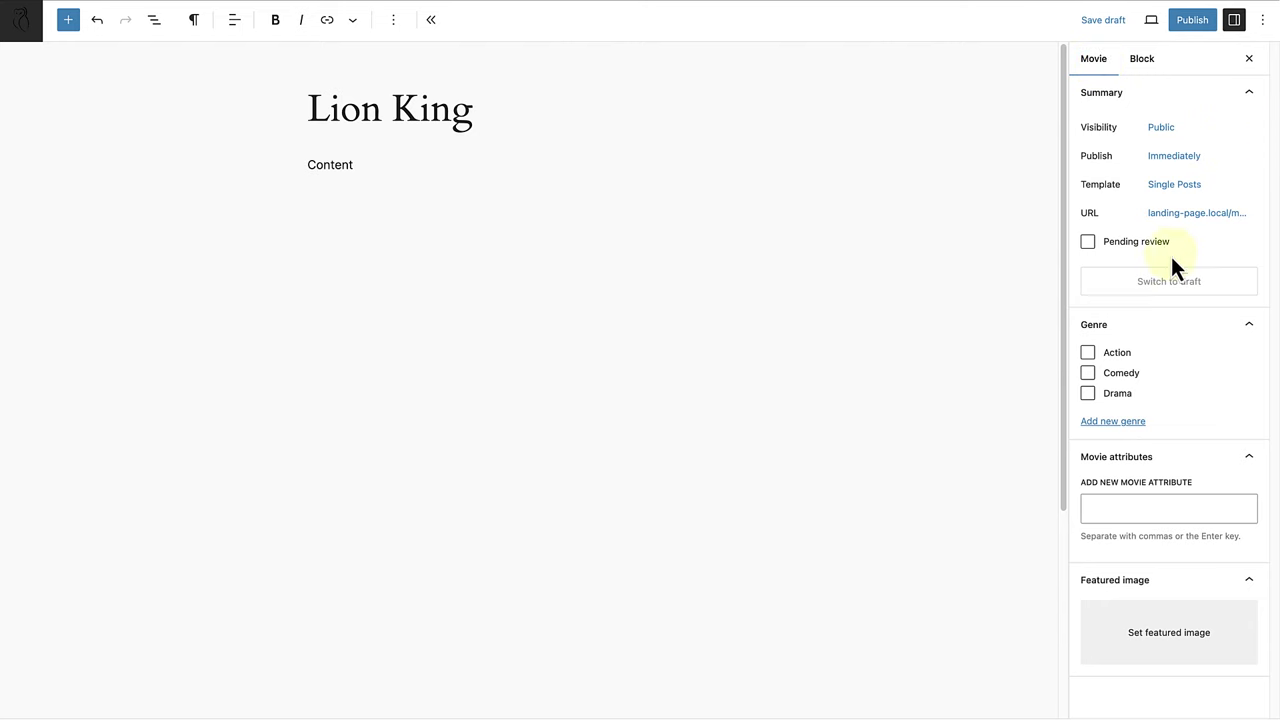
pyautogui.click(1090, 398)
pyautogui.click(1101, 510)
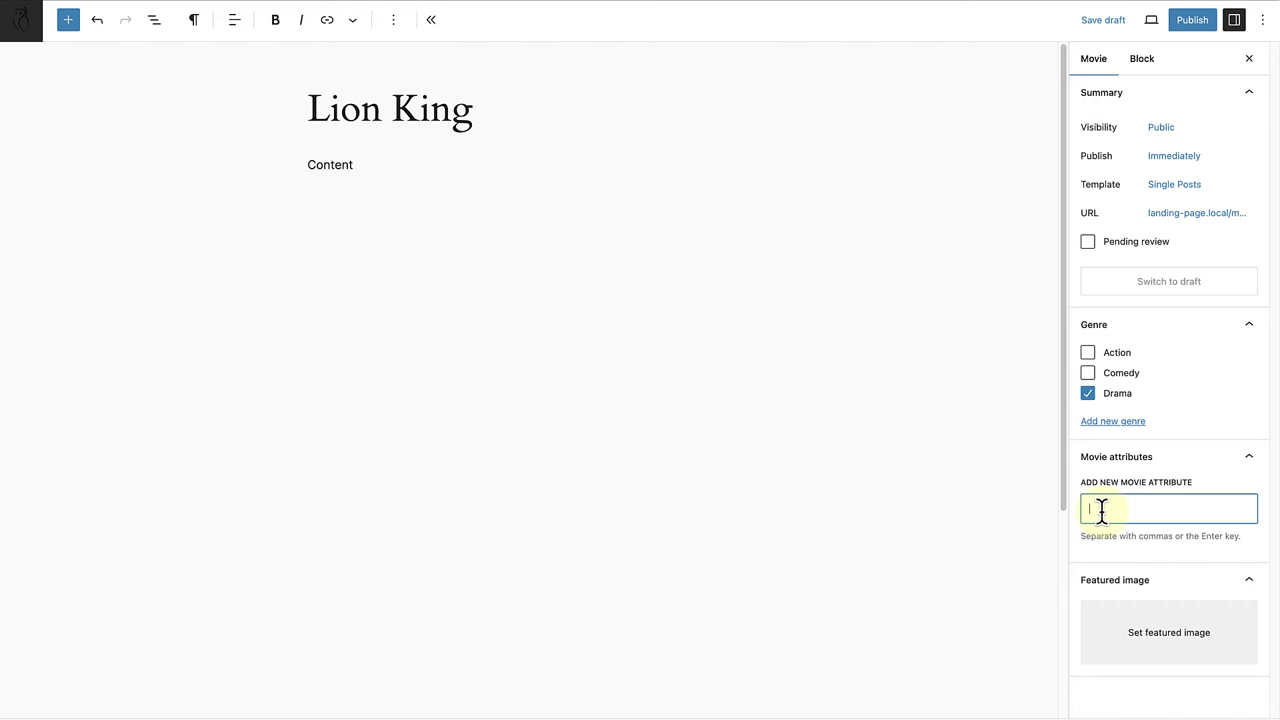
pyautogui.write('oscar')
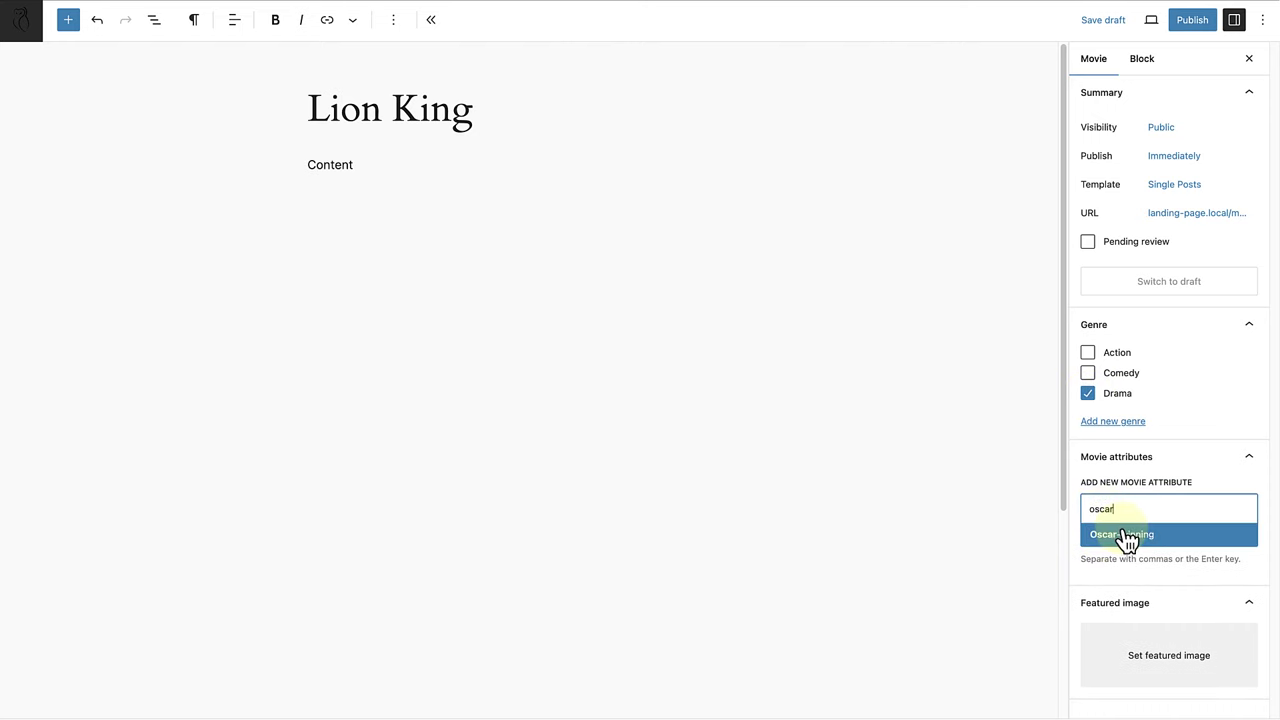
pyautogui.click(1125, 535)
pyautogui.write('PG')
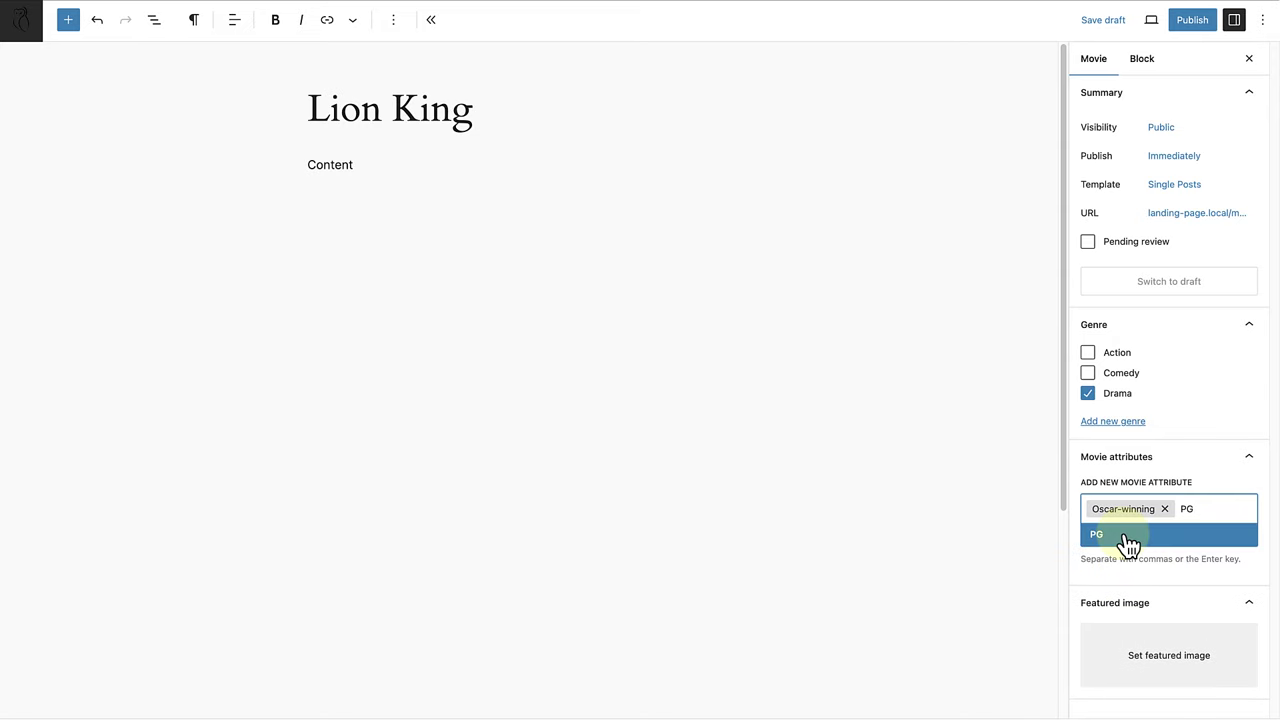
pyautogui.click(1102, 535)
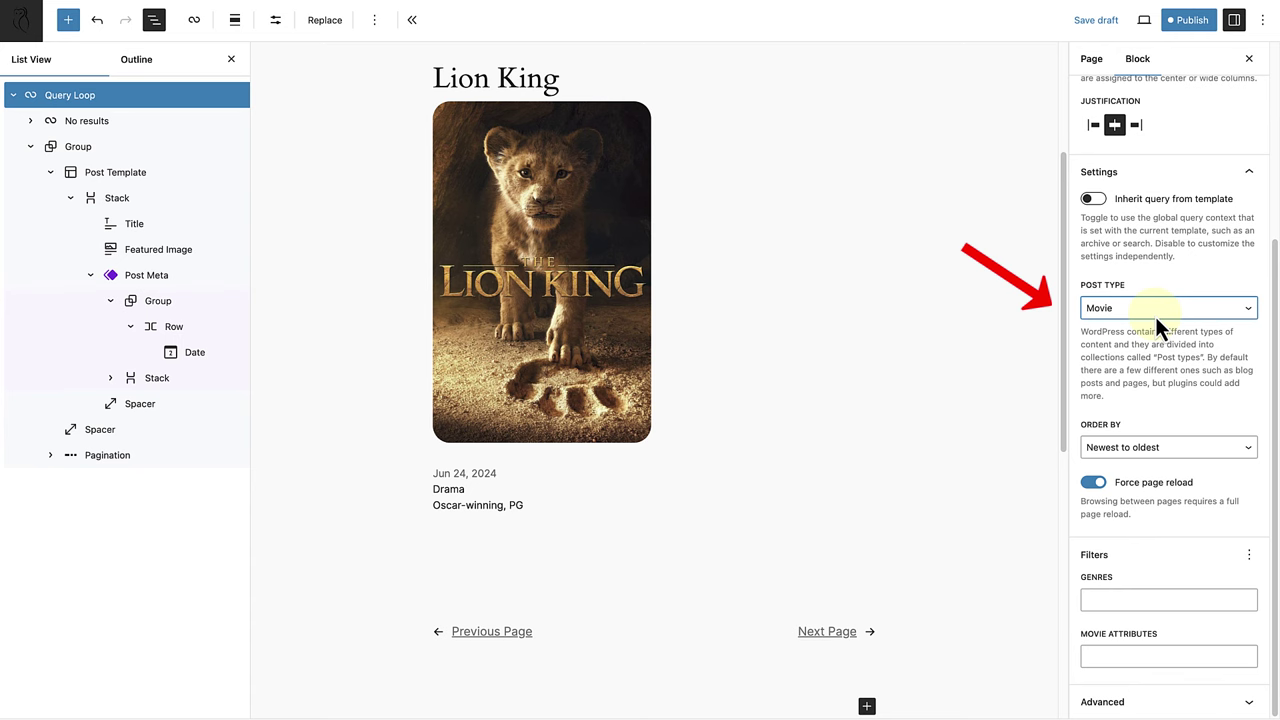
# - Keep Movie as the Query Loop's post type and filter the loop by the Drama genre
pyautogui.click(1157, 310)
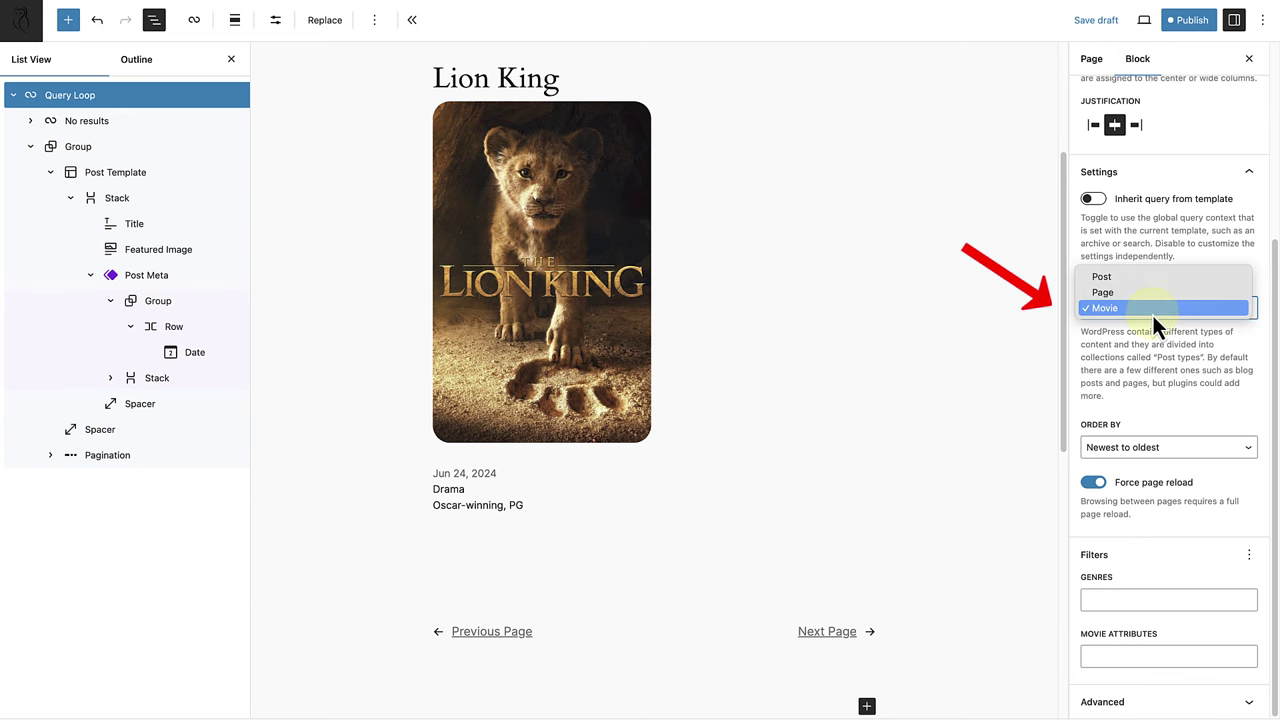
pyautogui.click(1152, 309)
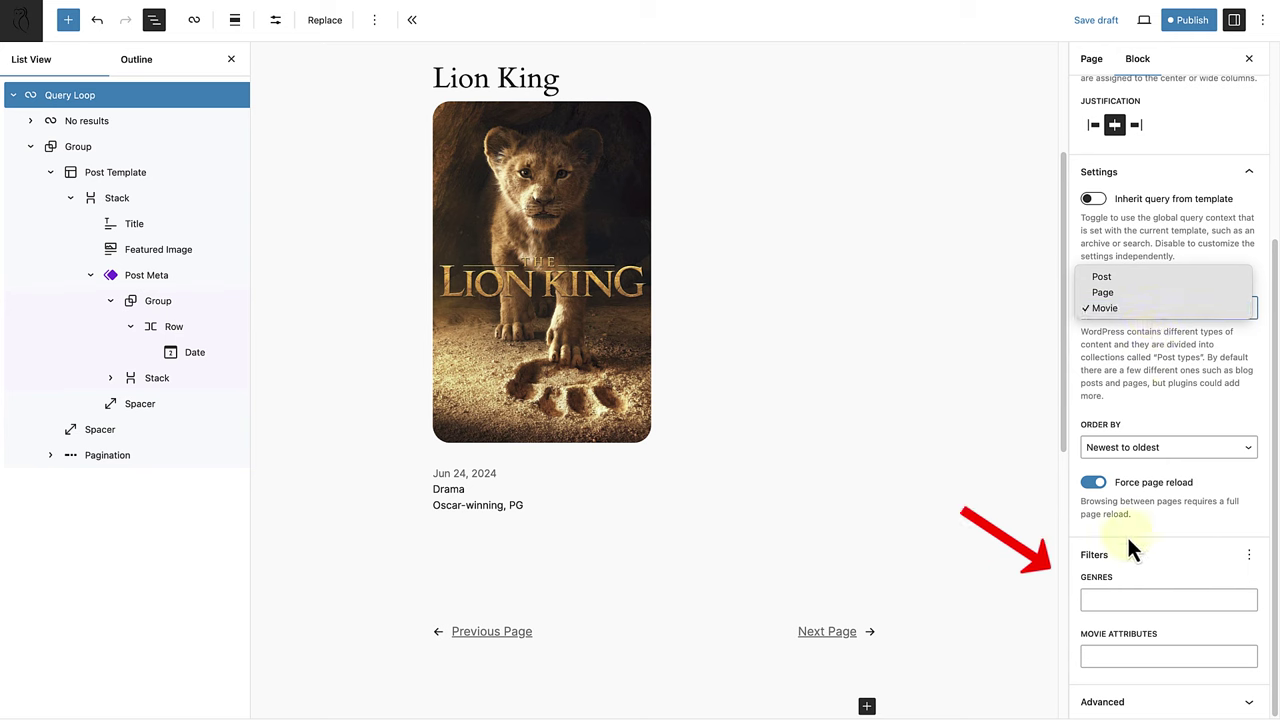
pyautogui.click(1107, 598)
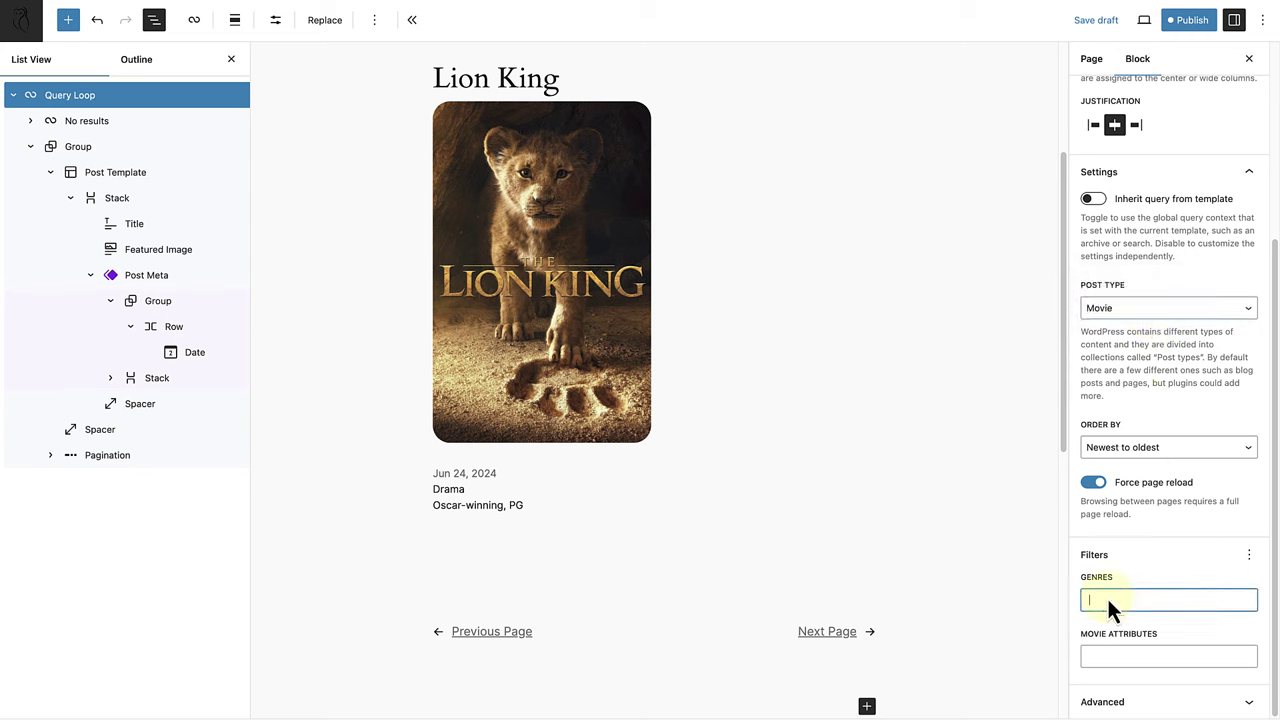
pyautogui.write('Dra')
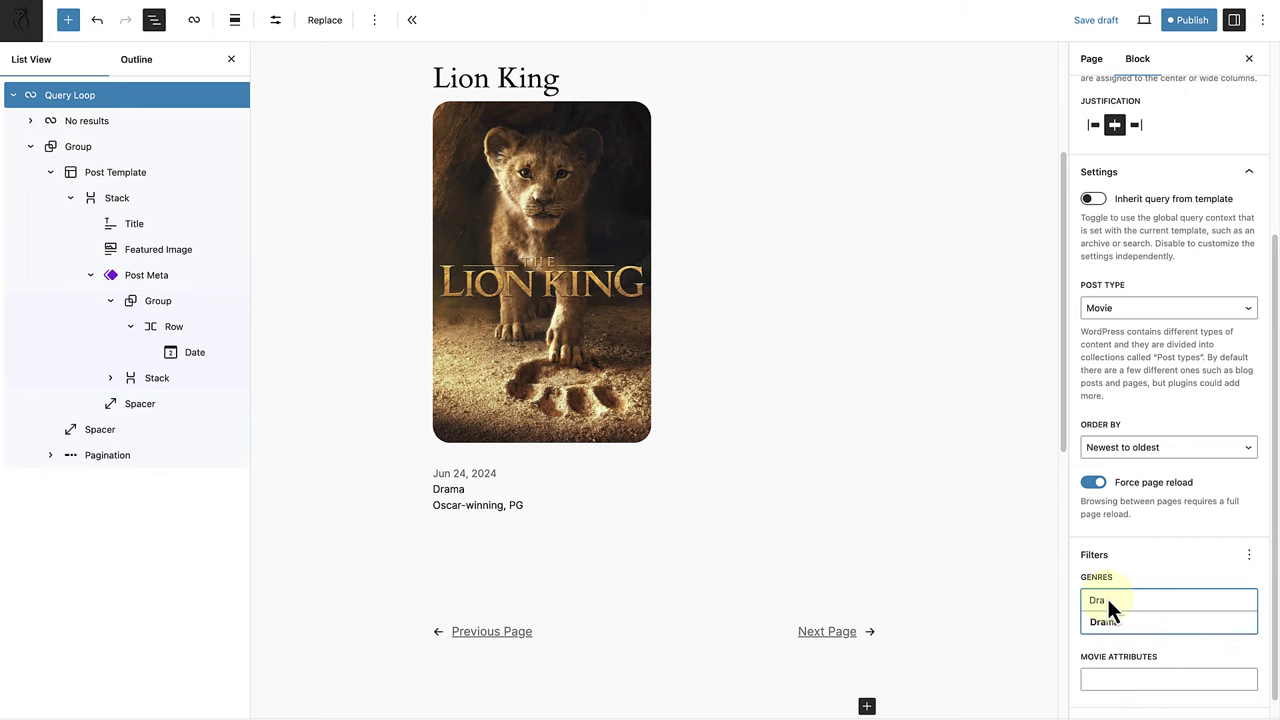
pyautogui.click(1134, 622)
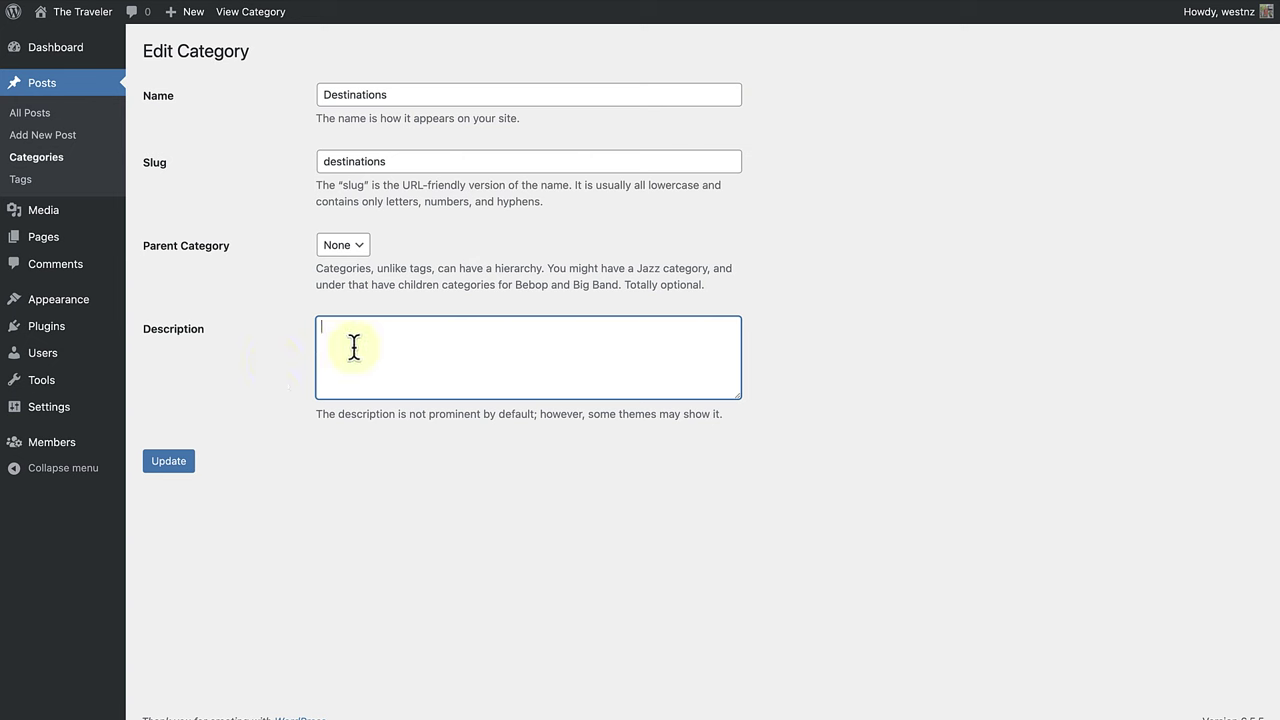
# - Save the Destinations description: "Explore our top travel destinations, from iconic landmarks to hidden gems. Find detailed guides, travel tips, and cultural insights to plan your perfect trip."
pyautogui.write('Explore our top travel destinations, from iconic landmarks to hidden gems. Find detailed guides, travel tips, and cultural insights to plan your perfect trip.')
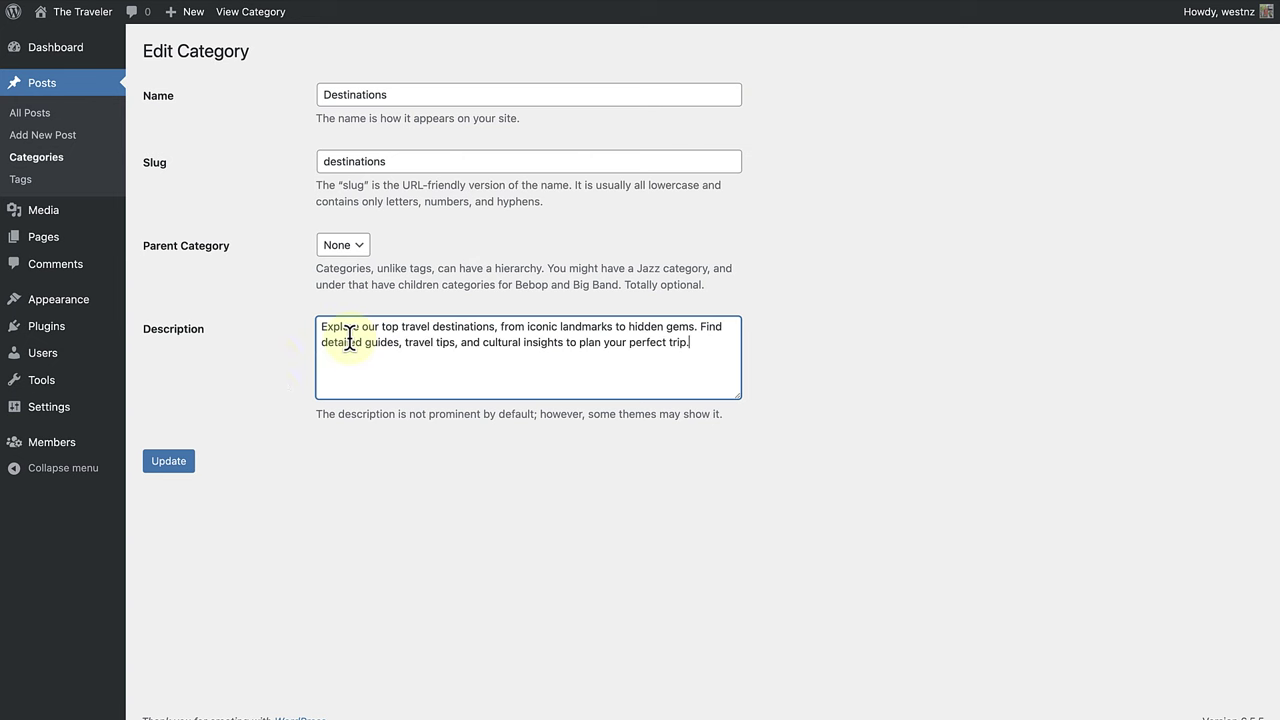
pyautogui.click(166, 466)
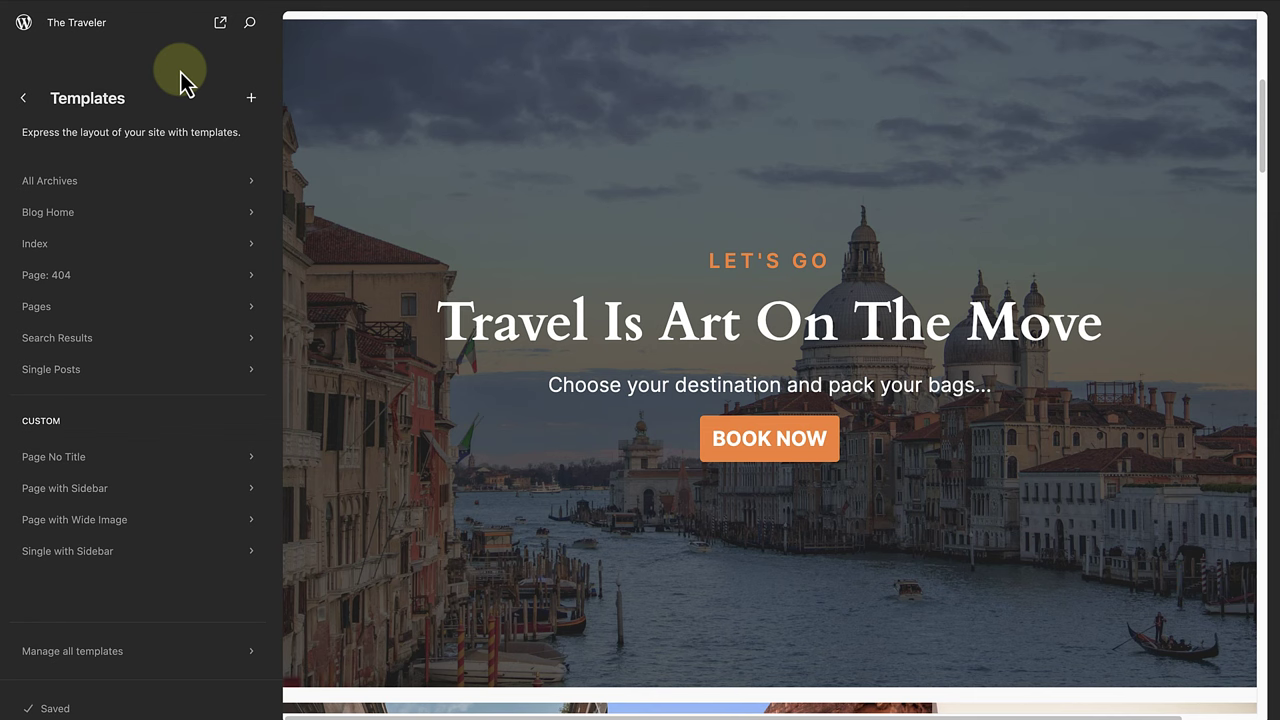
# - In the All Archives template, insert a Term Description block before the No results block of the Query Loop
pyautogui.click(80, 185)
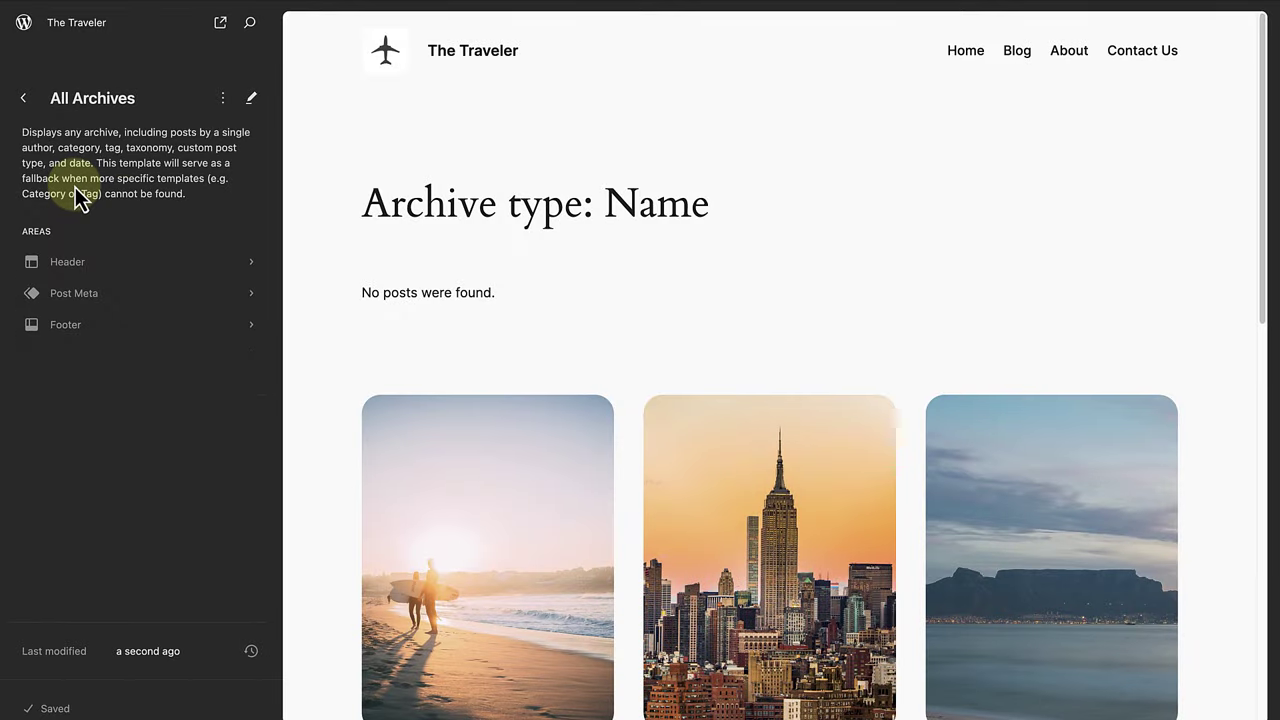
pyautogui.click(514, 303)
pyautogui.click(140, 228)
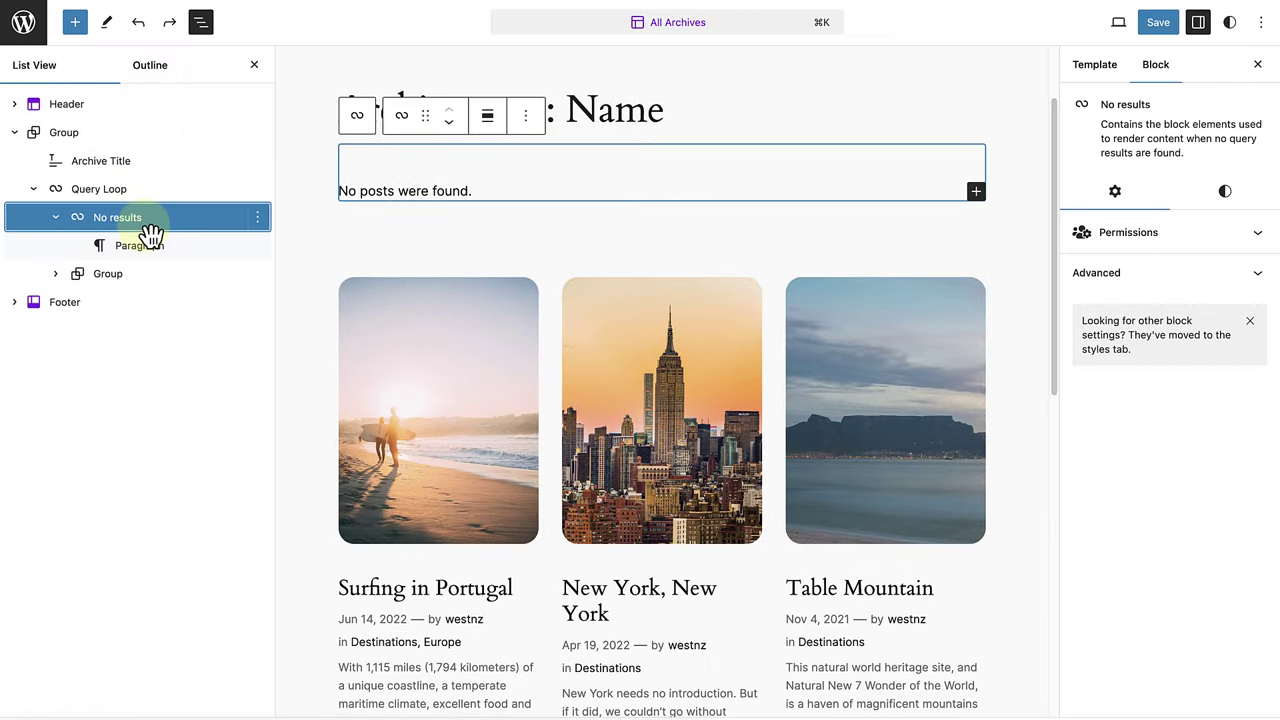
pyautogui.click(266, 226)
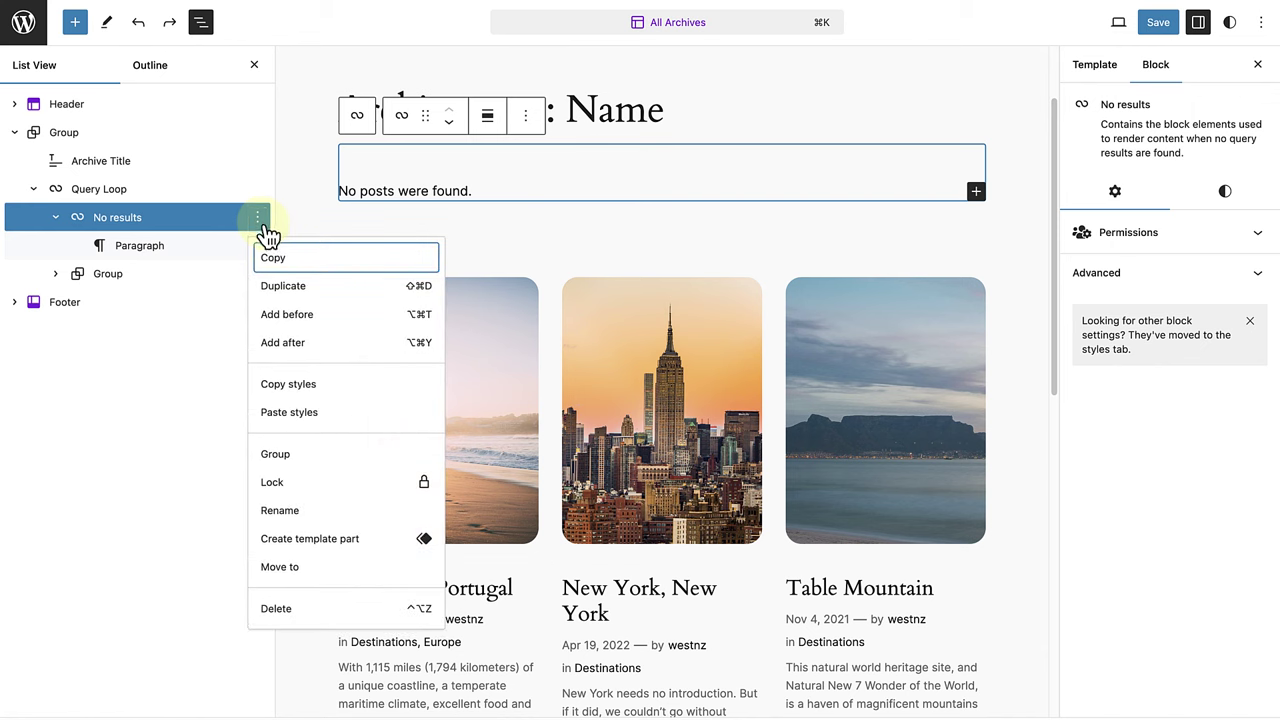
pyautogui.click(285, 314)
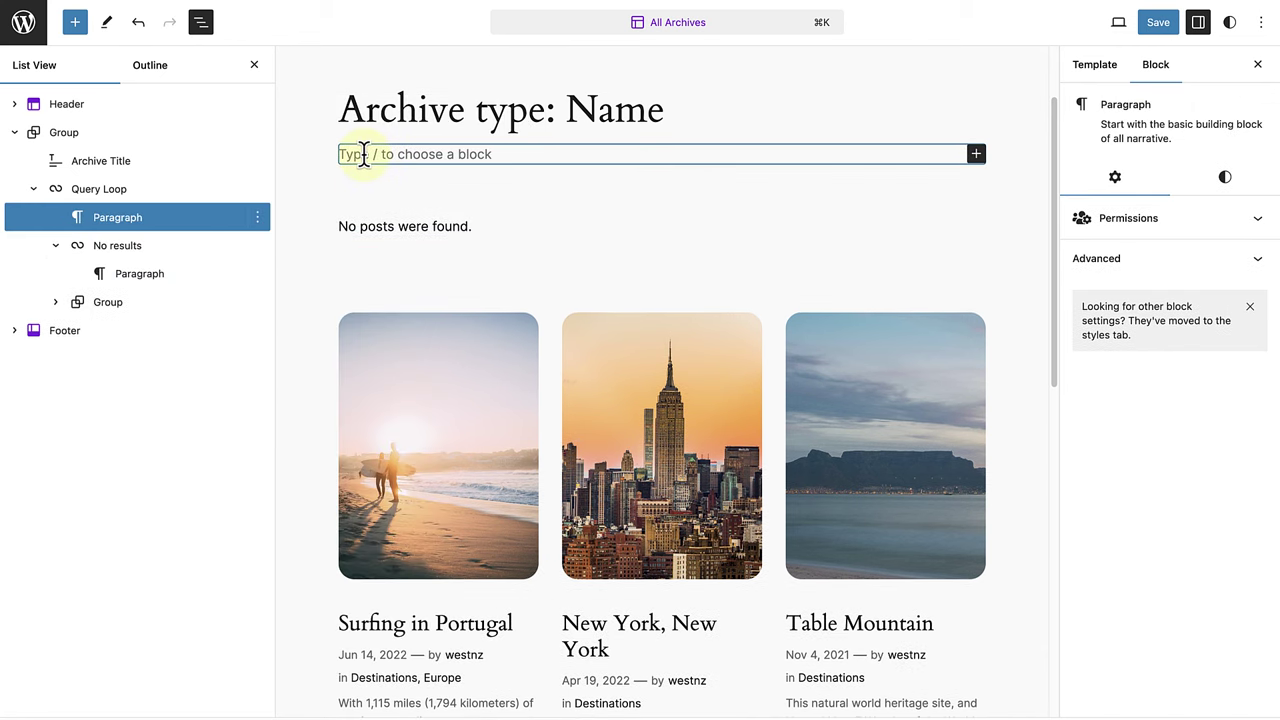
pyautogui.write('/Term')
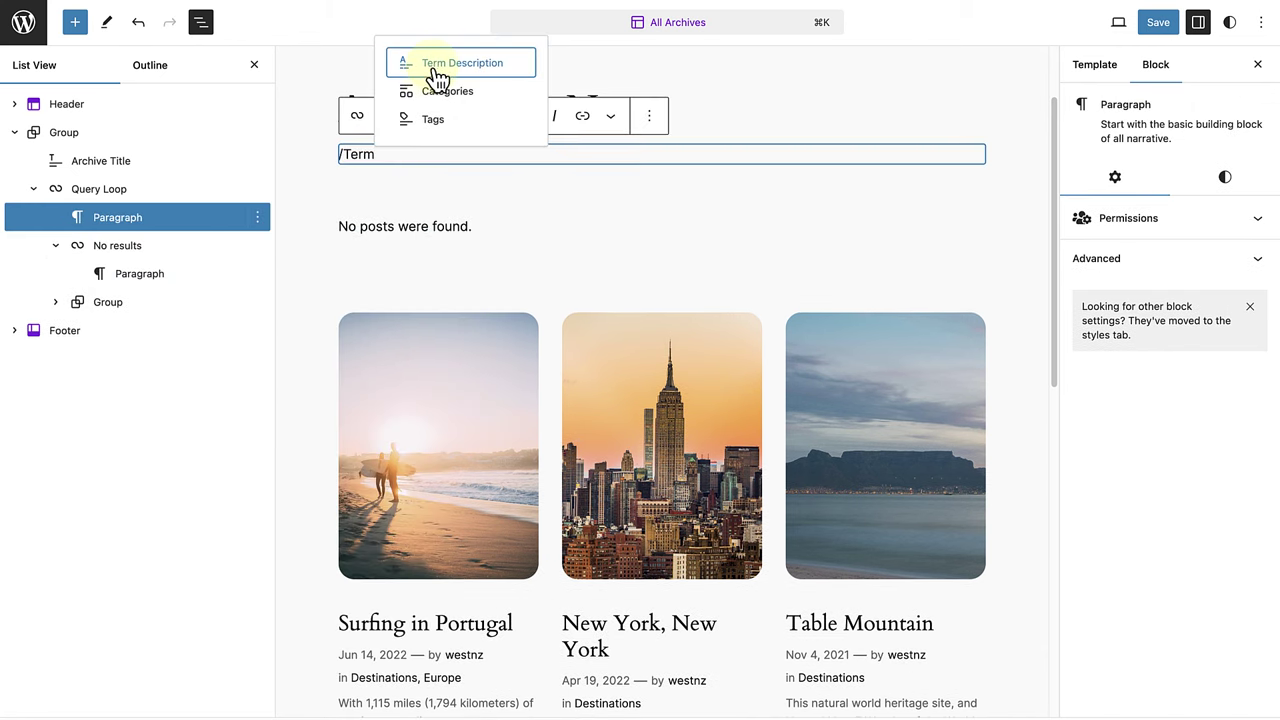
pyautogui.click(436, 70)
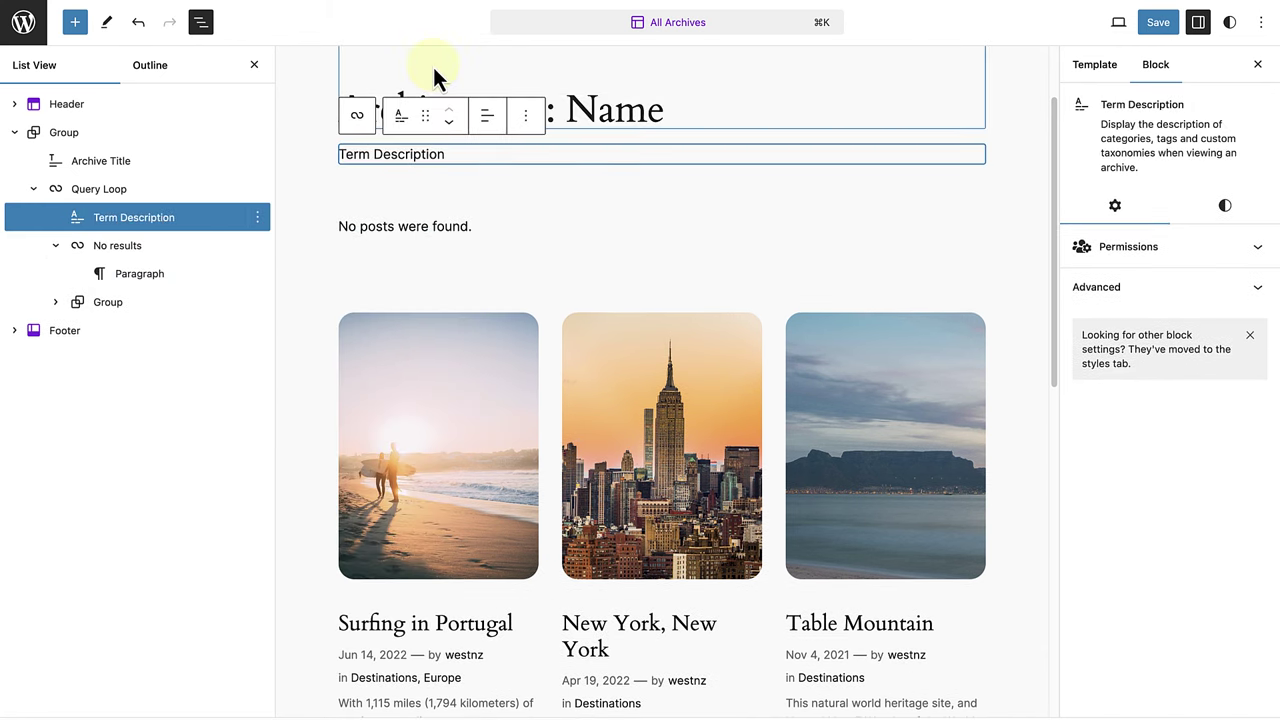
pyautogui.click(321, 182)
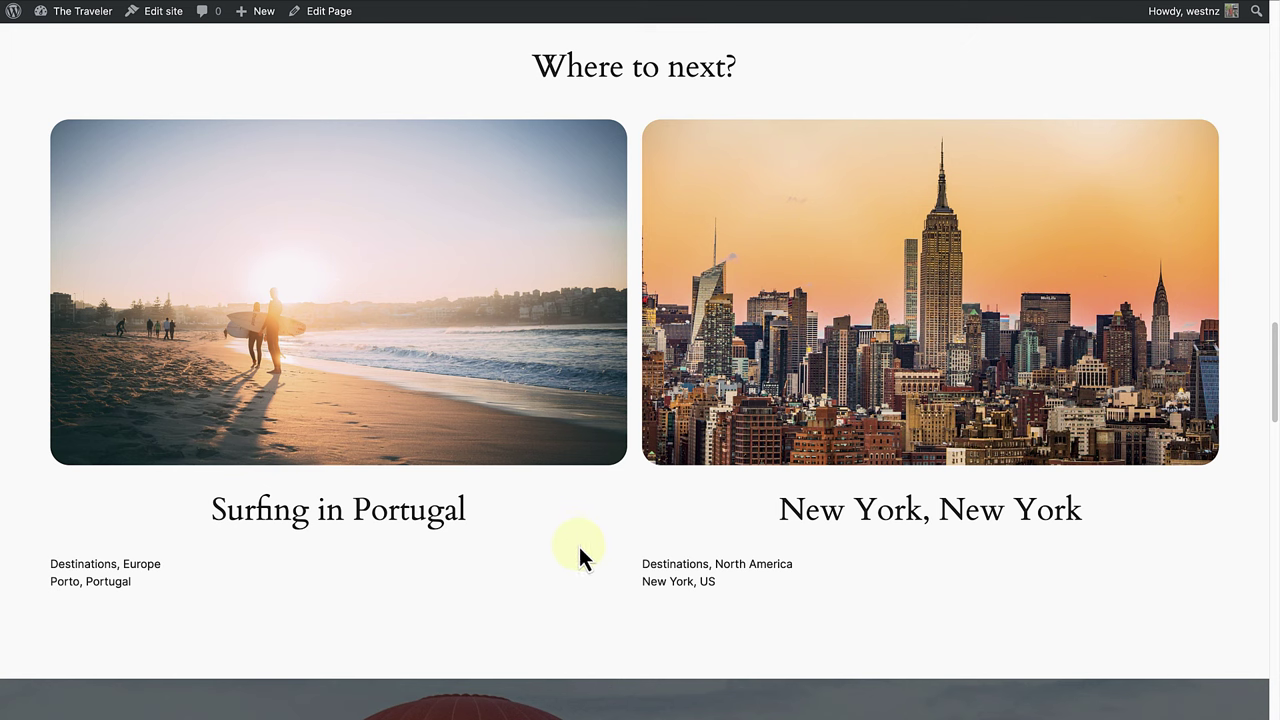
# - Open the Destinations category archive from the New York, New York post on the live site
pyautogui.click(676, 566)
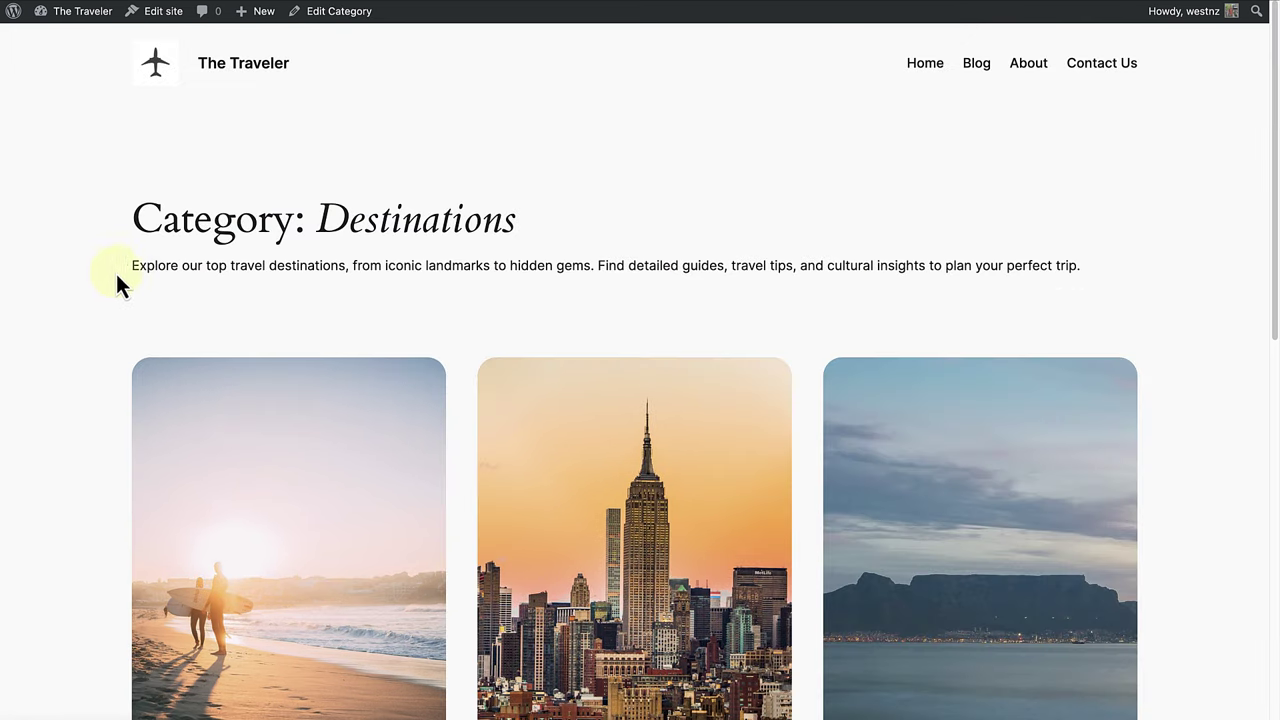